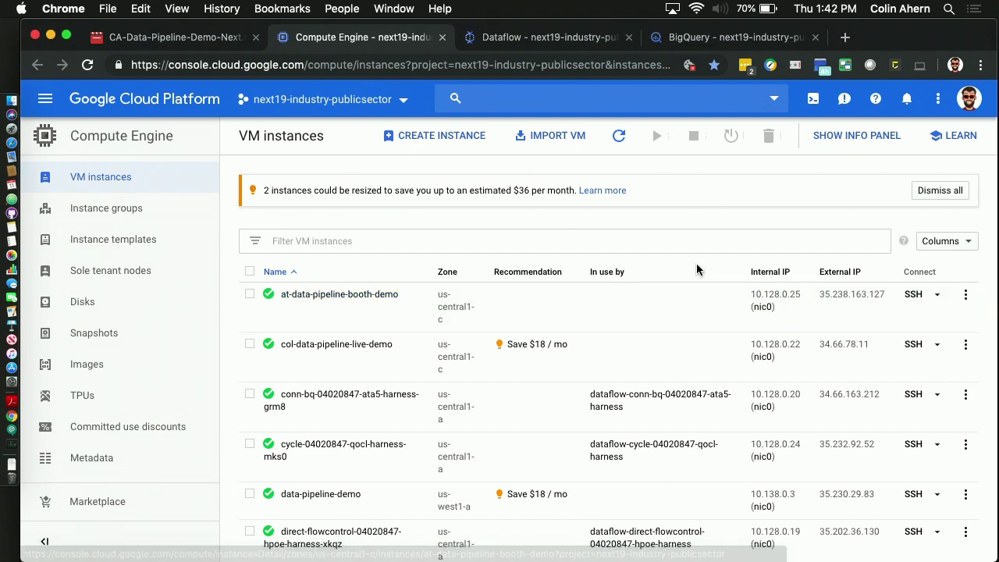
Step: Look through the full list of VM instances and the Dataflow harnesses that use them
scroll(605, 312, down, 3)
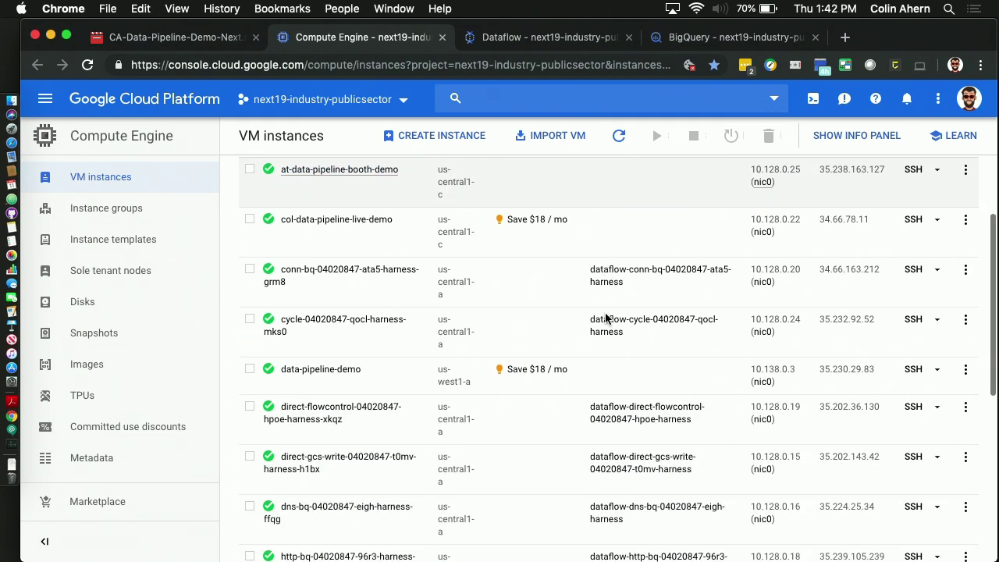
scroll(593, 355, down, 4)
scroll(593, 356, down, 3)
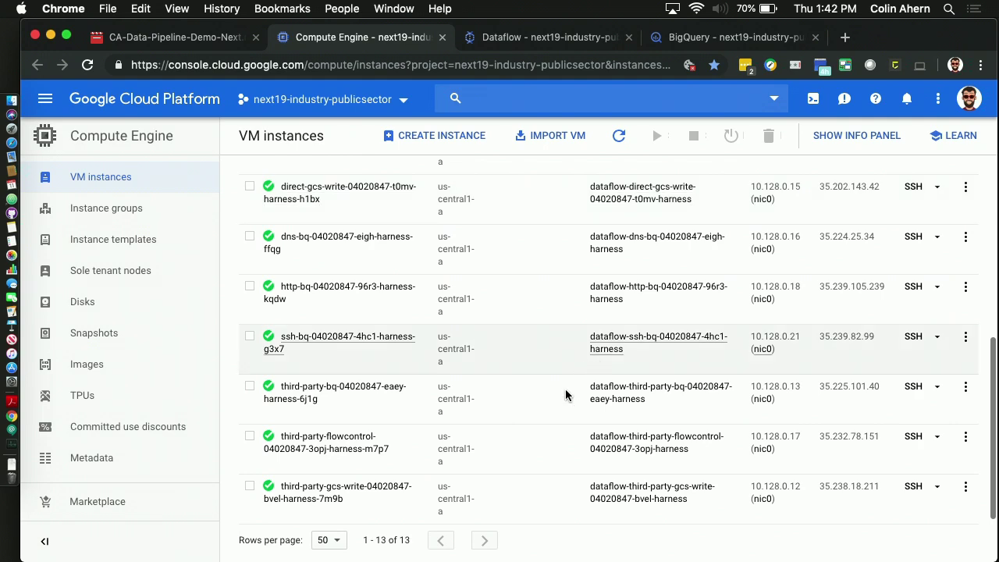
scroll(542, 450, up, 3)
scroll(543, 451, up, 6)
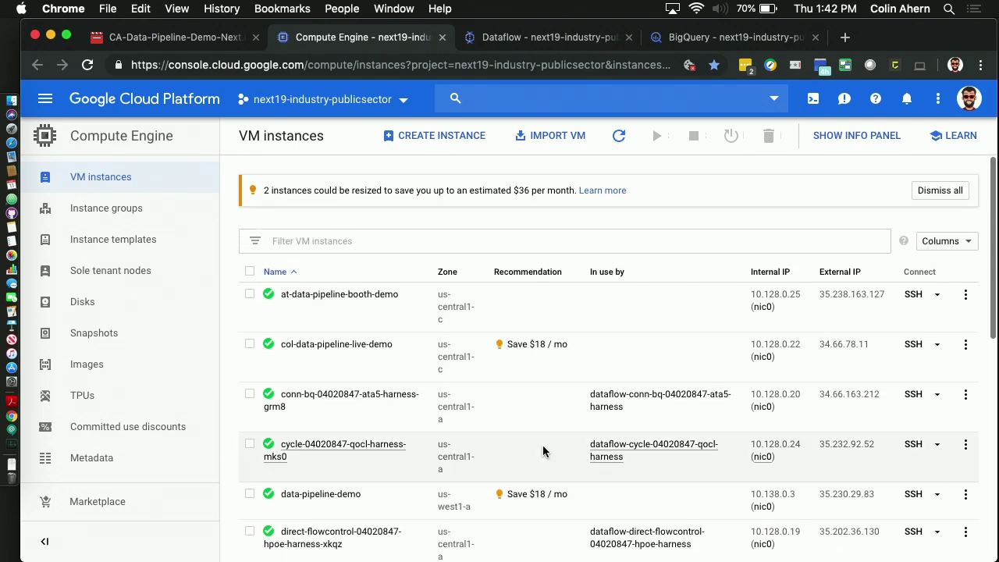
scroll(543, 451, down, 10)
scroll(543, 451, up, 10)
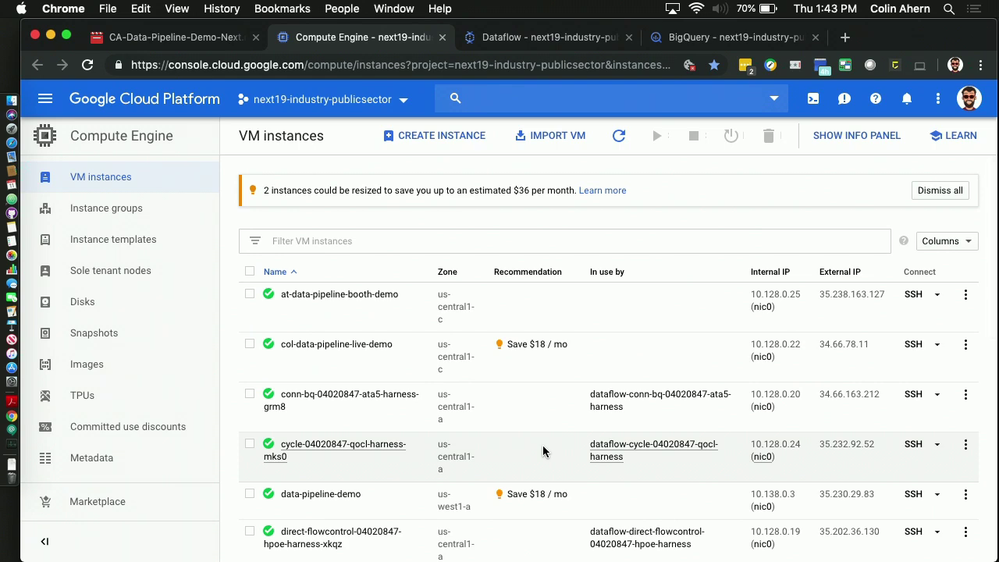
scroll(543, 451, down, 2)
scroll(542, 451, up, 2)
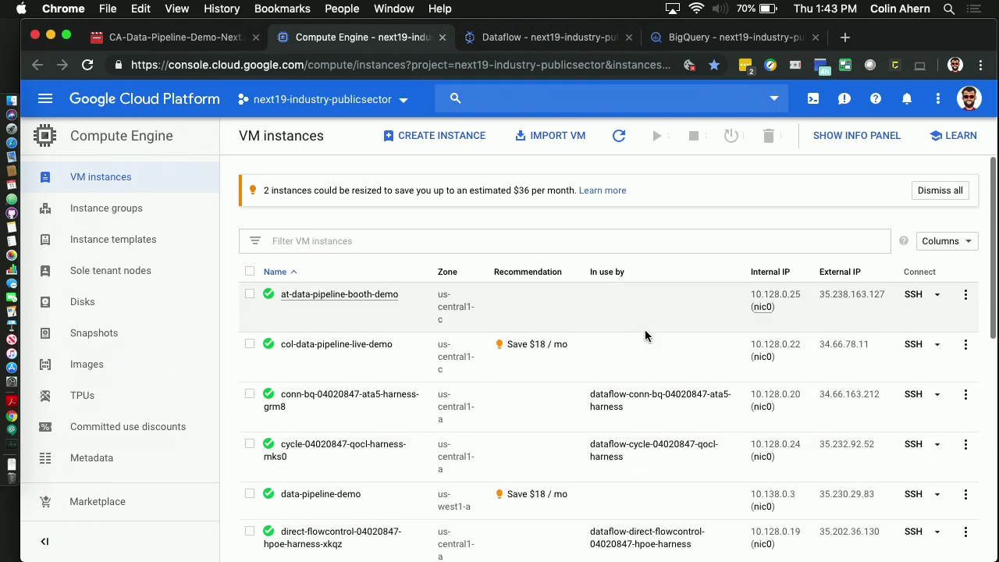
Step: Open an SSH session to the col-data-pipeline-live-demo instance and change to the /opt/next-demo directory
click(913, 344)
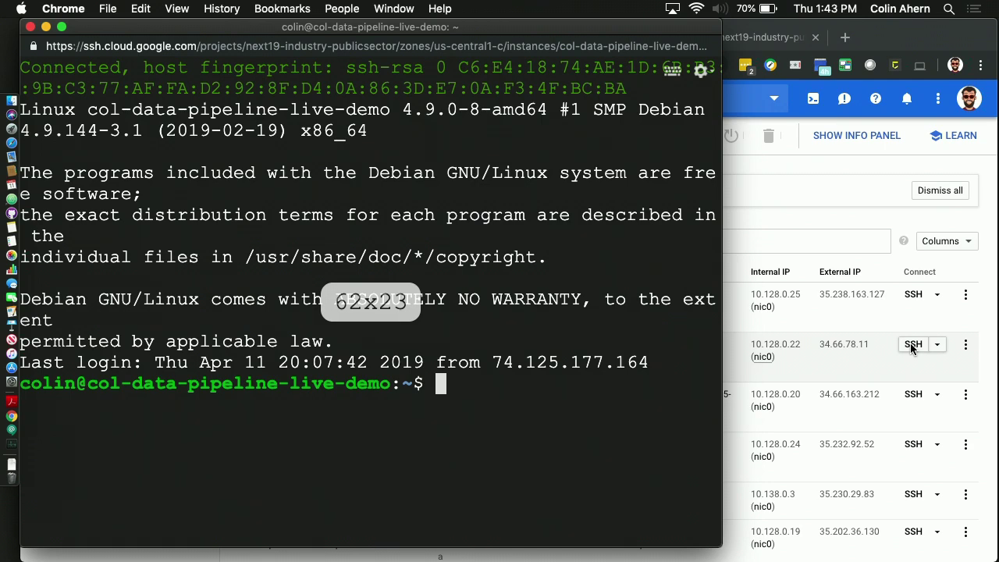
text(cd /opt/next-demo)
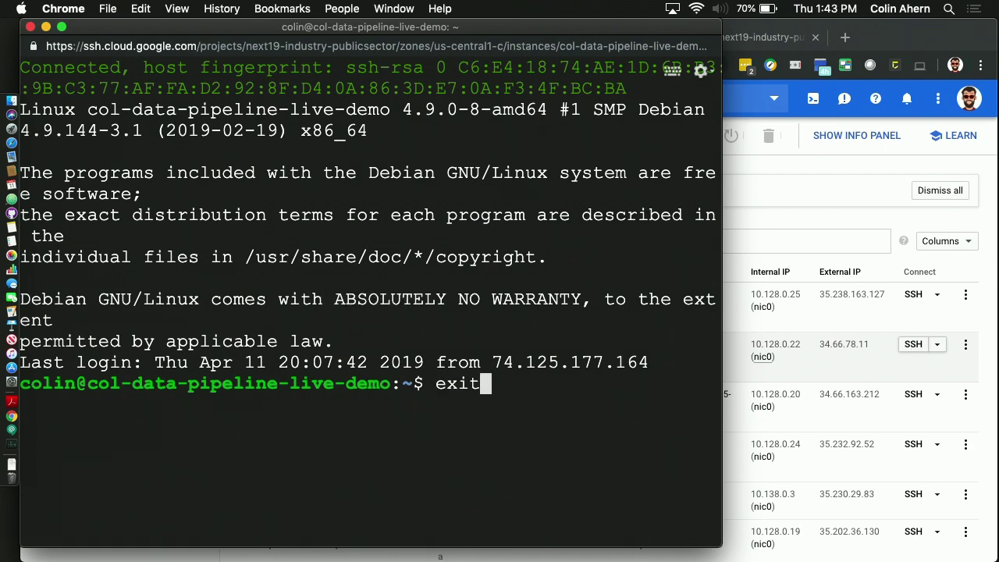
key(Return)
Step: Run ./start.sh from the command history and publish a malicious message with option A
key(Up)
key(Up)
key(Up)
key(Up)
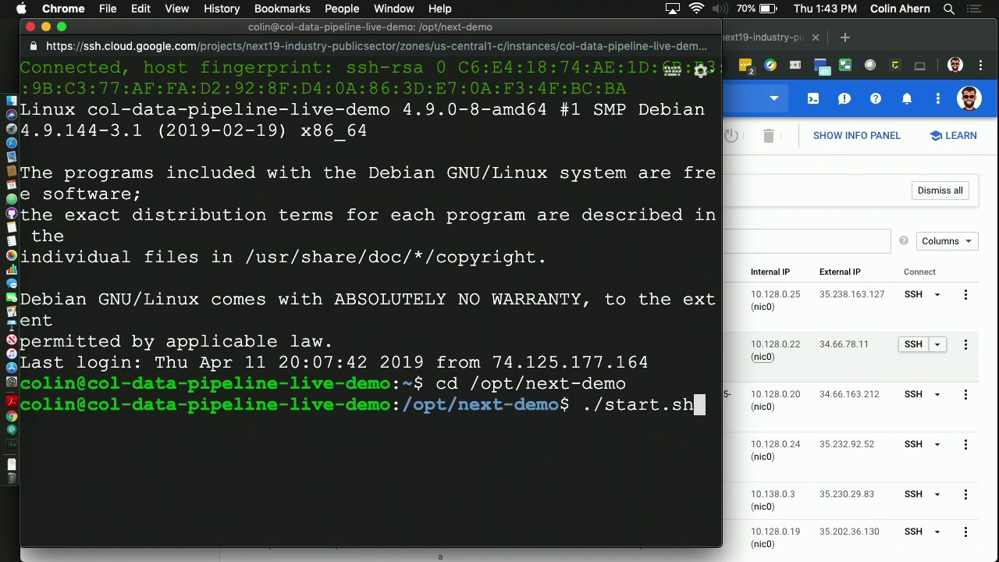
key(Return)
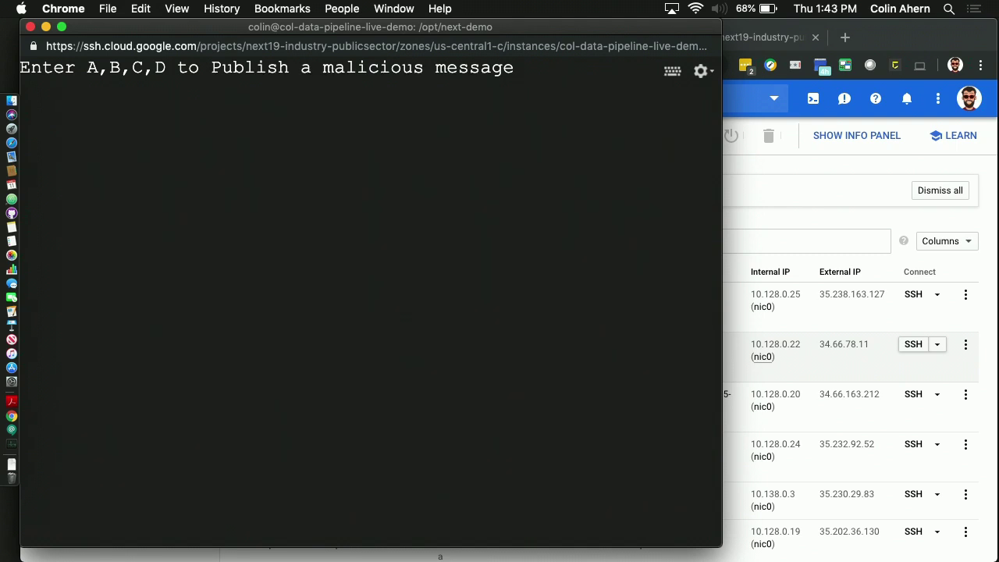
key(a)
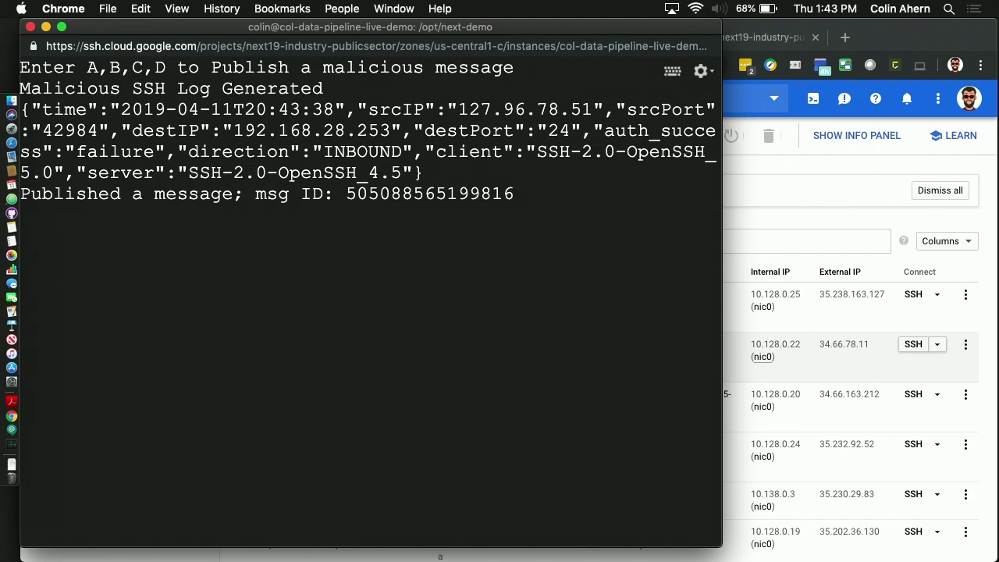
Step: Return to the cloud console and compare the Dataflow jobs list with the VM instances
click(753, 210)
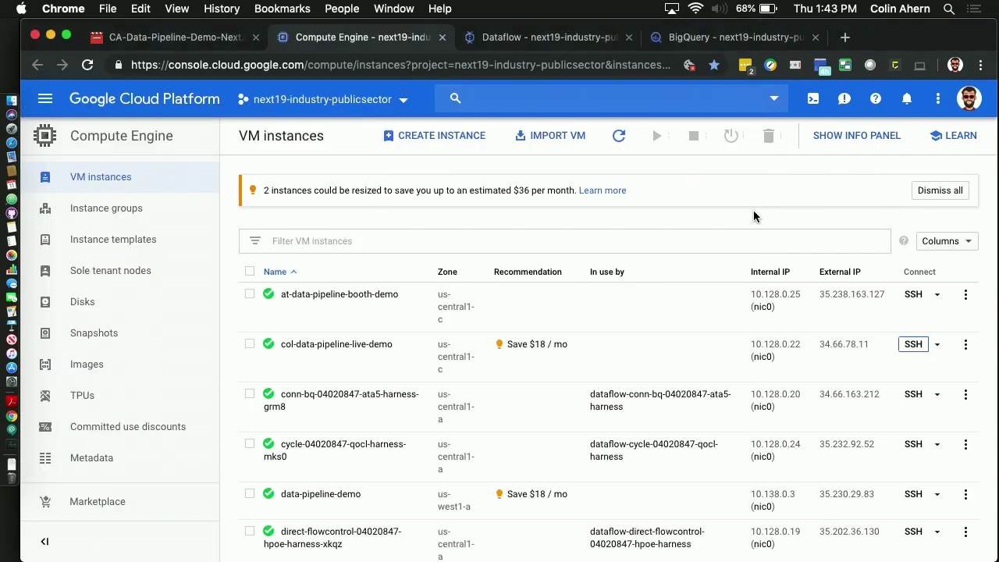
click(489, 40)
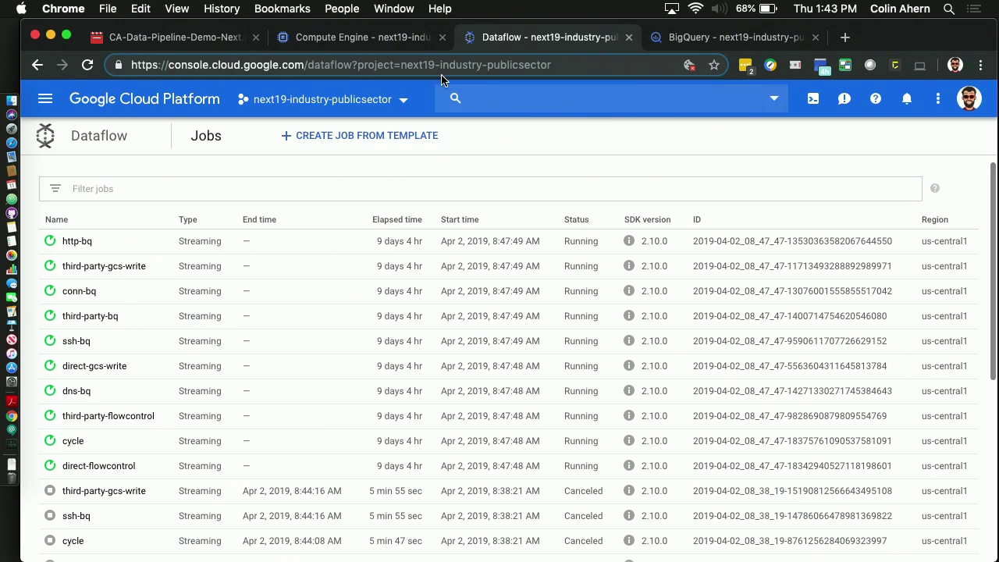
click(370, 38)
scroll(396, 322, down, 3)
scroll(397, 322, up, 5)
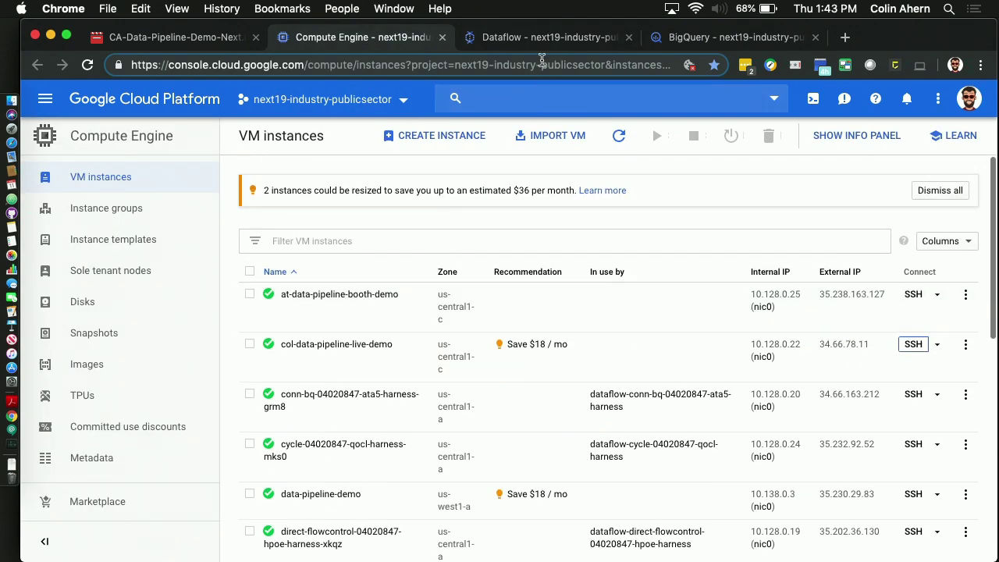
key(ctrl+Tab)
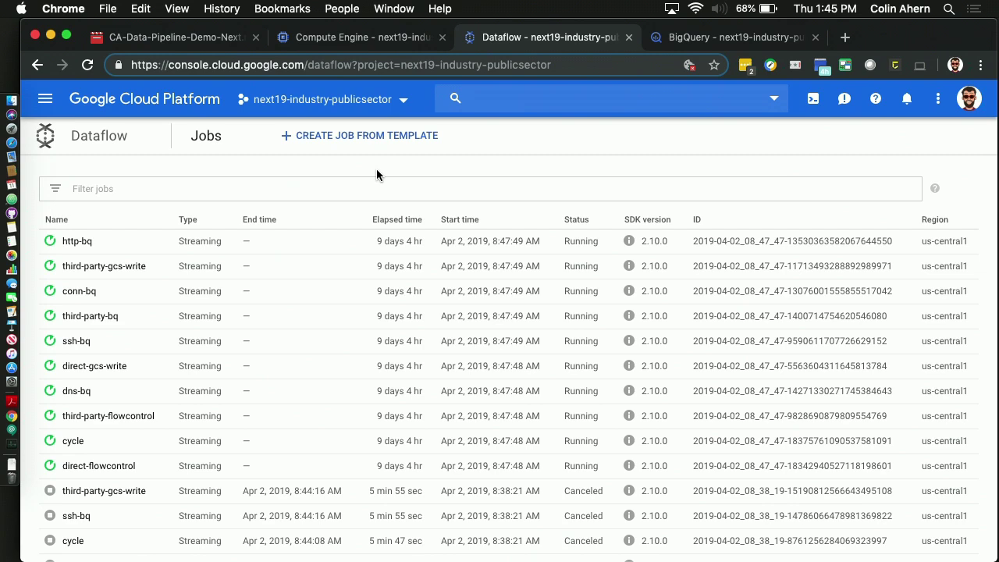
Step: In BigQuery, uncomment and run the mal_ssh_log query limited to 1 row, and enlarge the results area
click(706, 35)
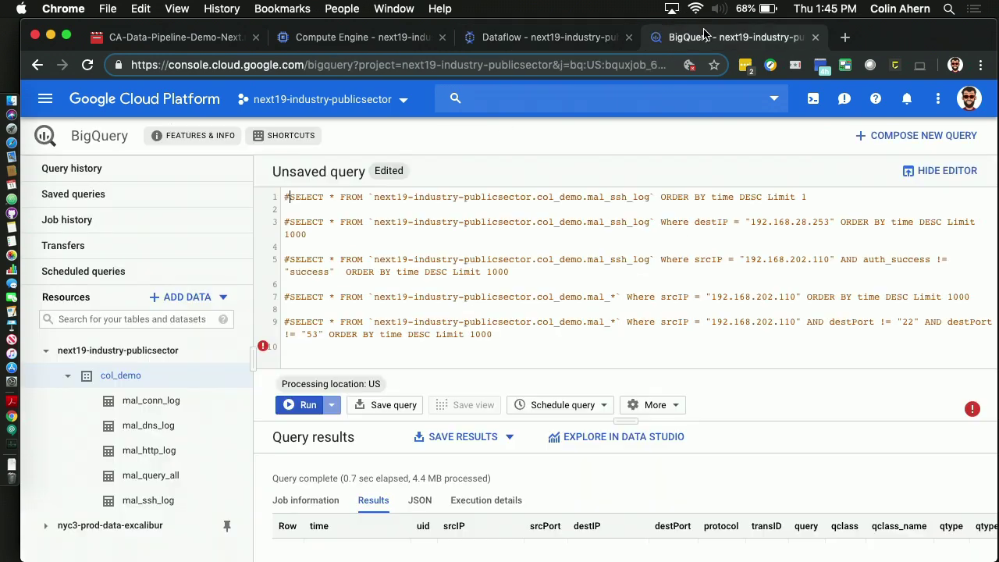
click(289, 197)
key(BackSpace)
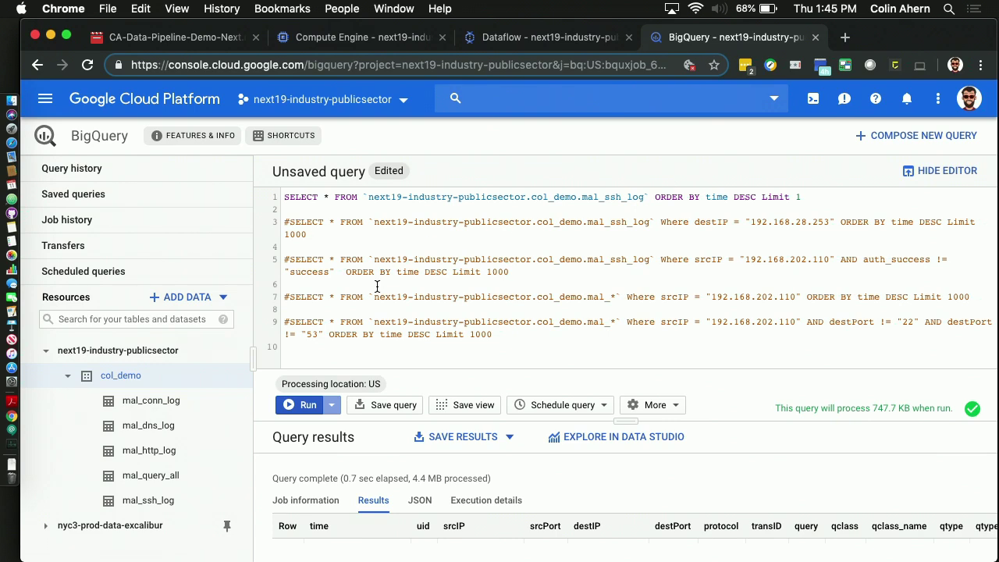
click(302, 405)
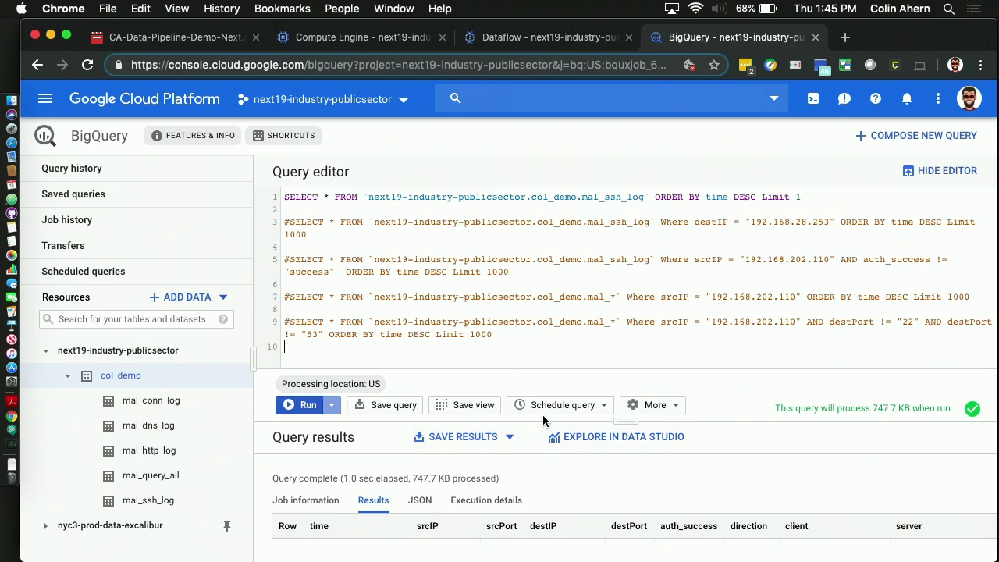
drag(630, 421, 619, 309)
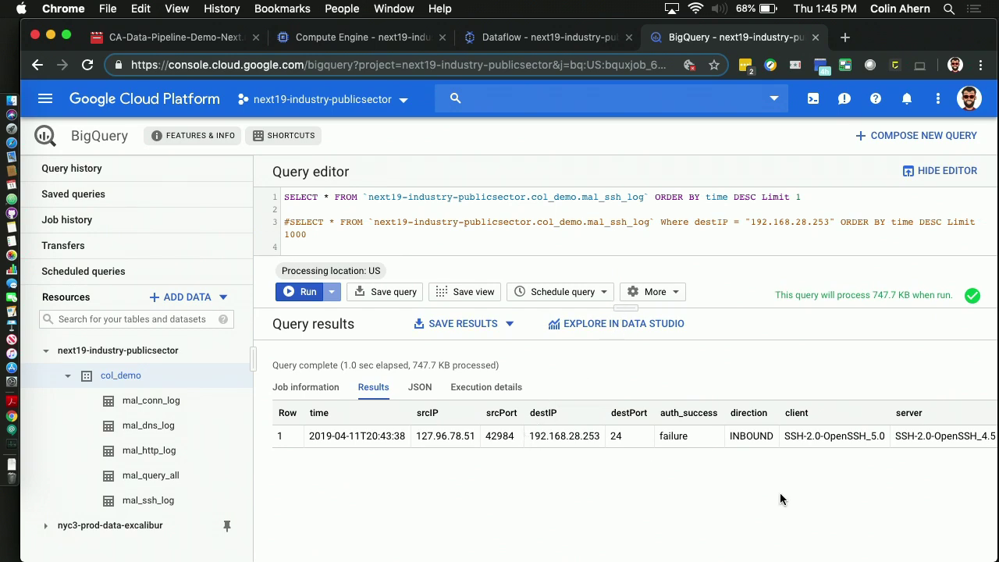
Step: Examine the client, server and destination IP values of the returned SSH log record
drag(777, 437, 968, 454)
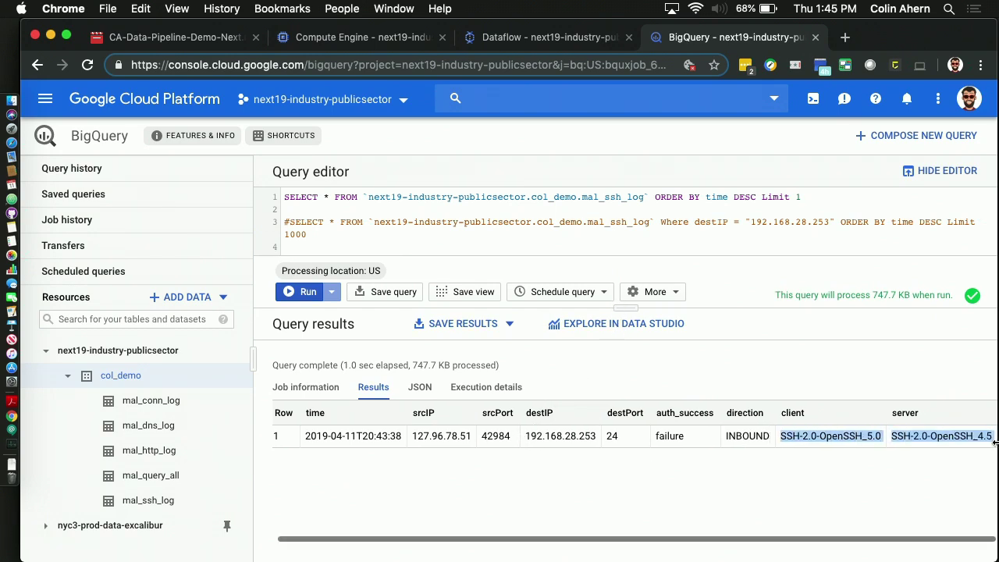
drag(918, 537, 910, 555)
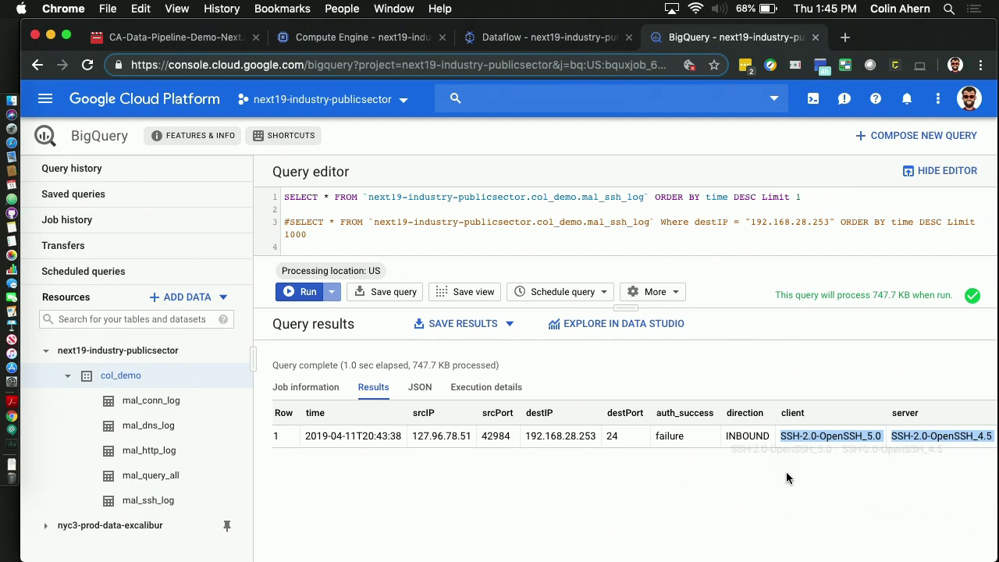
click(736, 439)
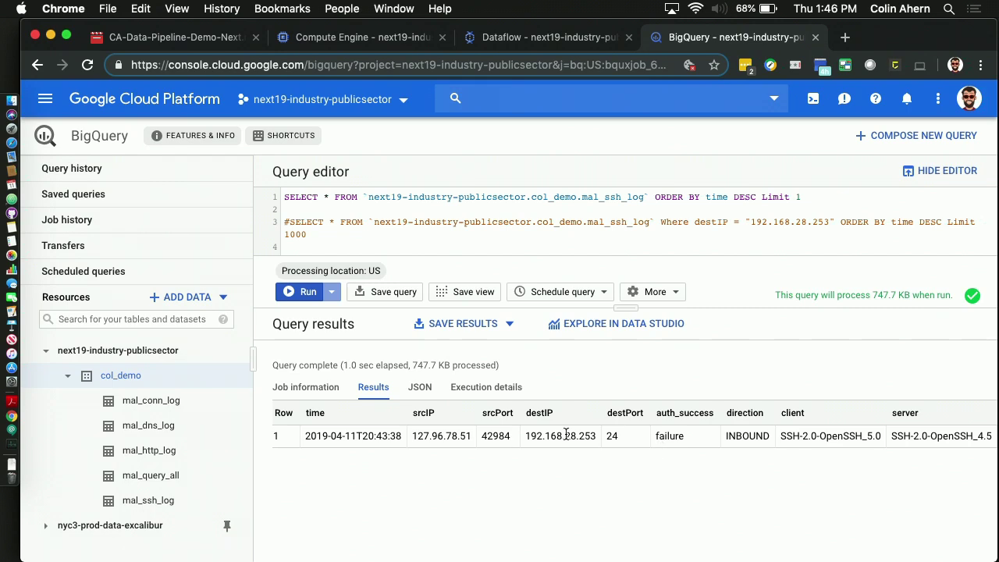
drag(529, 436, 596, 440)
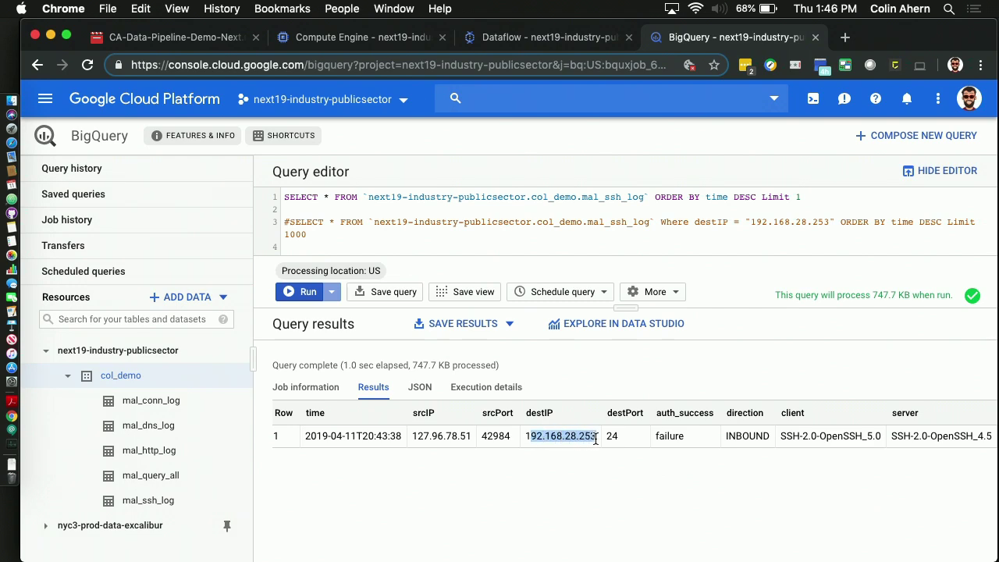
click(527, 435)
key(ctrl+super+d)
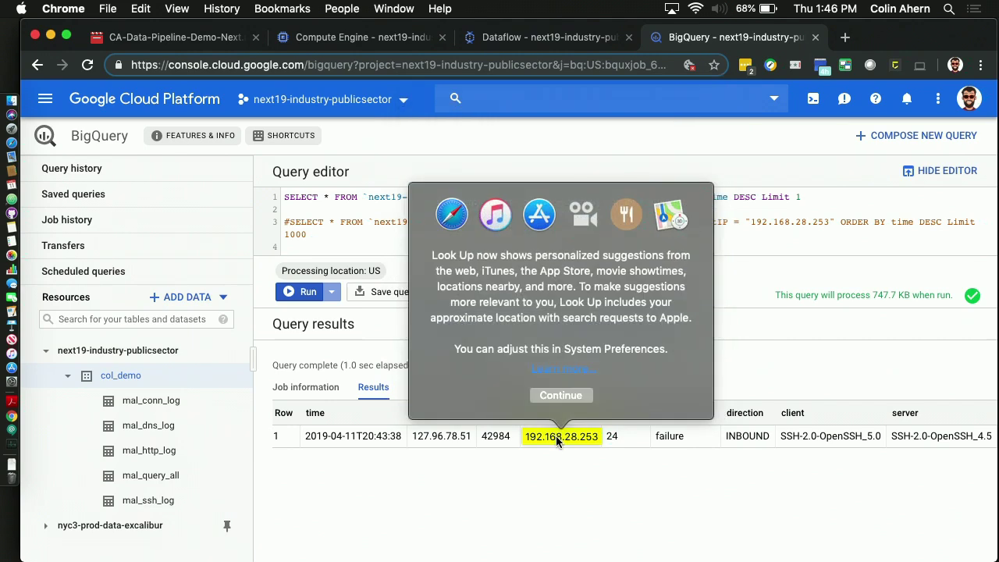
click(556, 452)
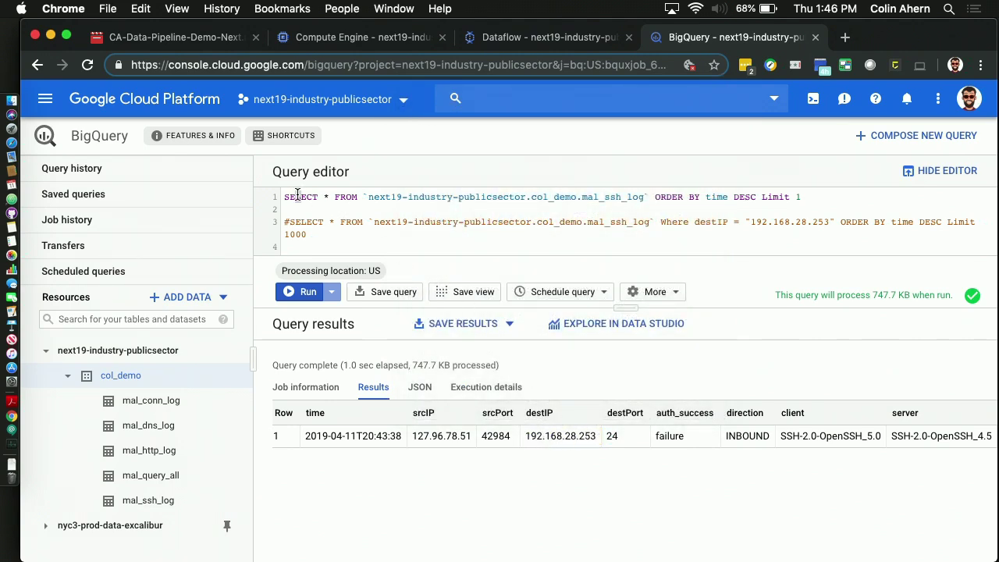
Step: Comment out the first query, then uncomment and run the mal_ssh_log query filtered on destIP "192.168.28.253"
key(super+Left)
text(#)
key(Down)
key(Down)
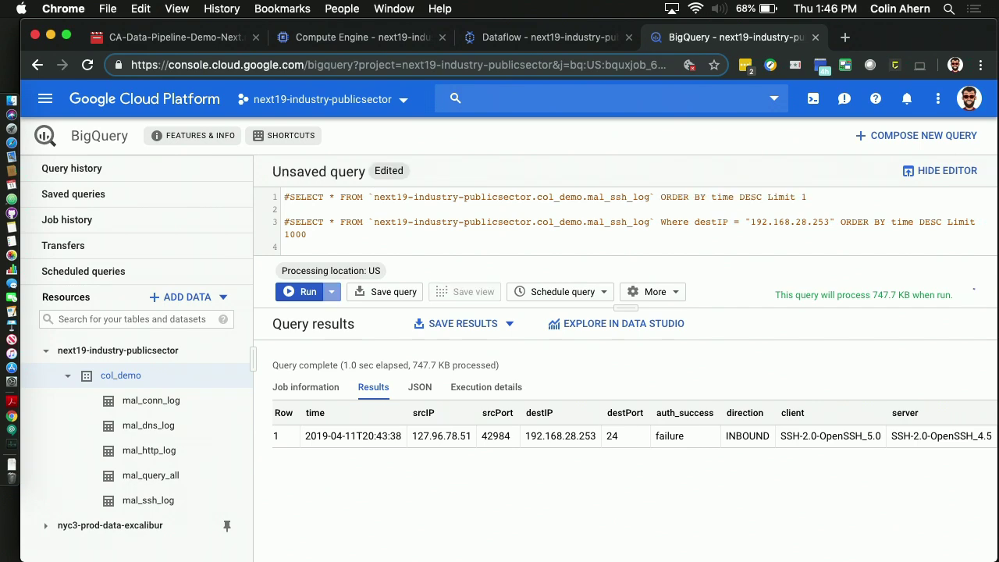
key(BackSpace)
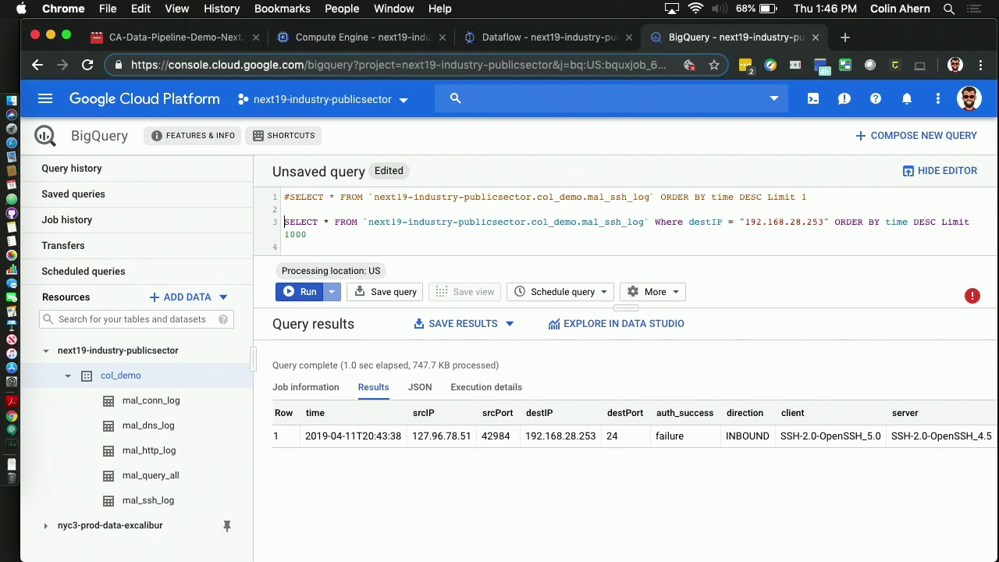
click(307, 292)
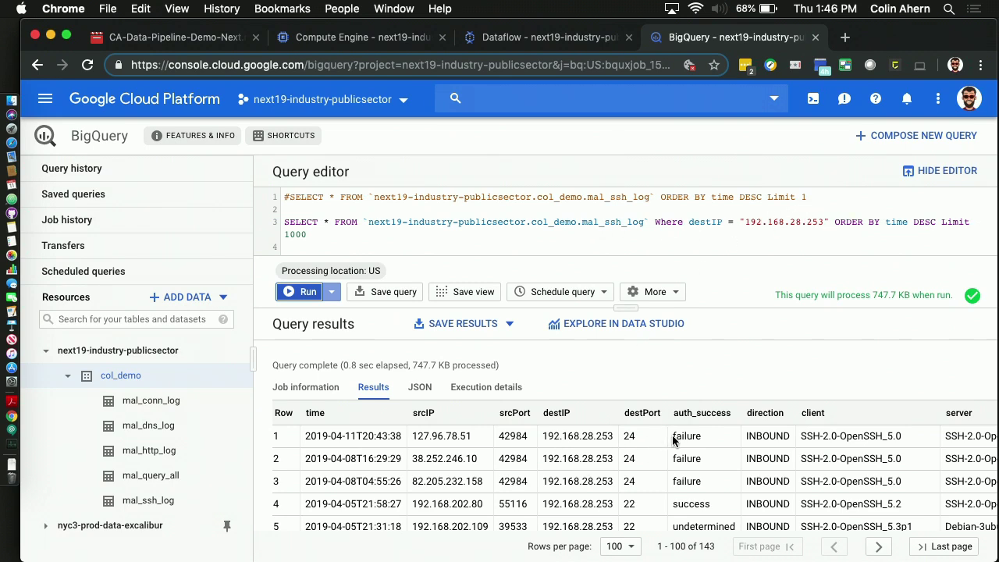
Step: Review the source IPs and authentication outcomes in the query results, marking source IP 192.168.202.110 in row 20
scroll(657, 451, down, 1)
scroll(678, 482, down, 2)
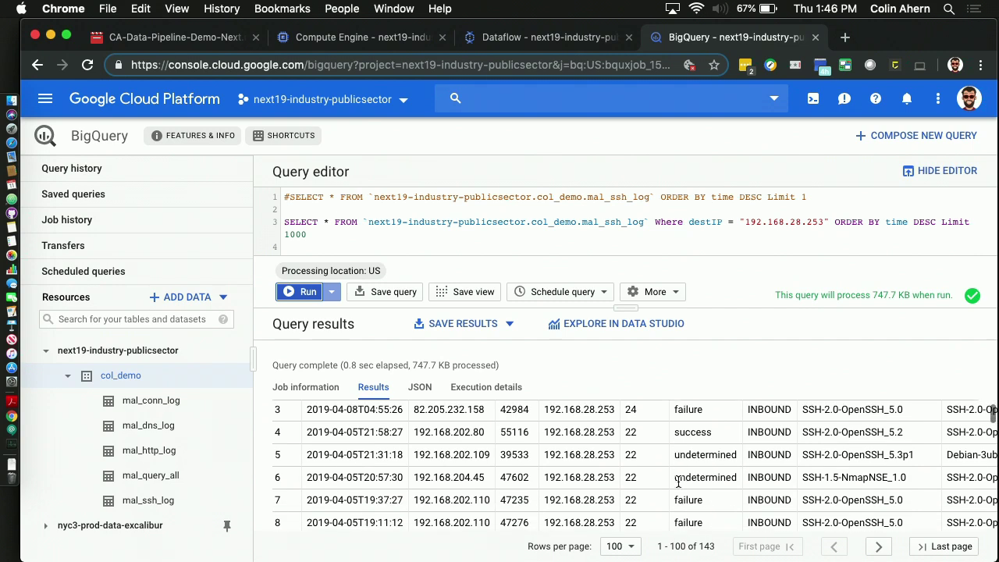
scroll(678, 482, down, 5)
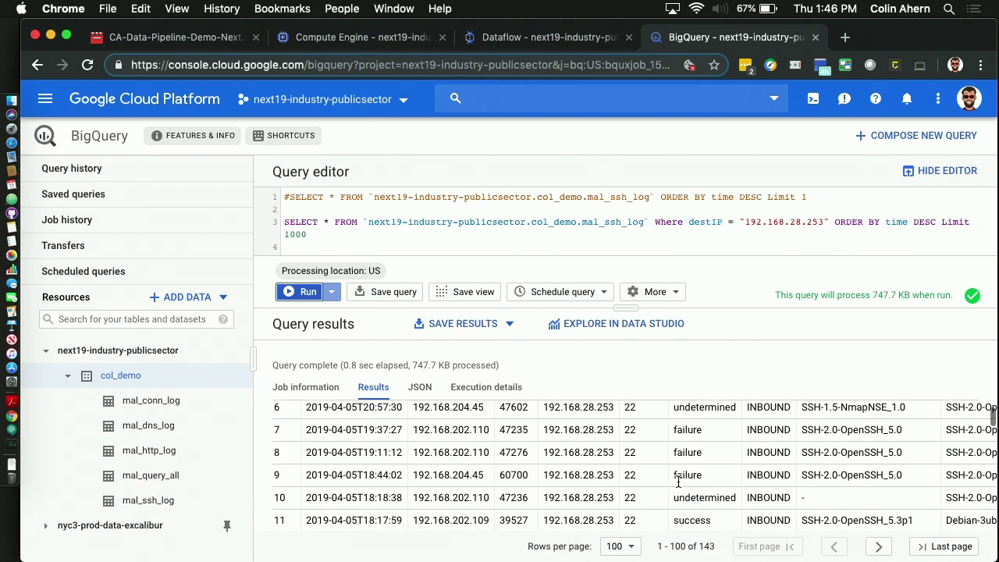
scroll(616, 477, down, 10)
scroll(648, 482, up, 1)
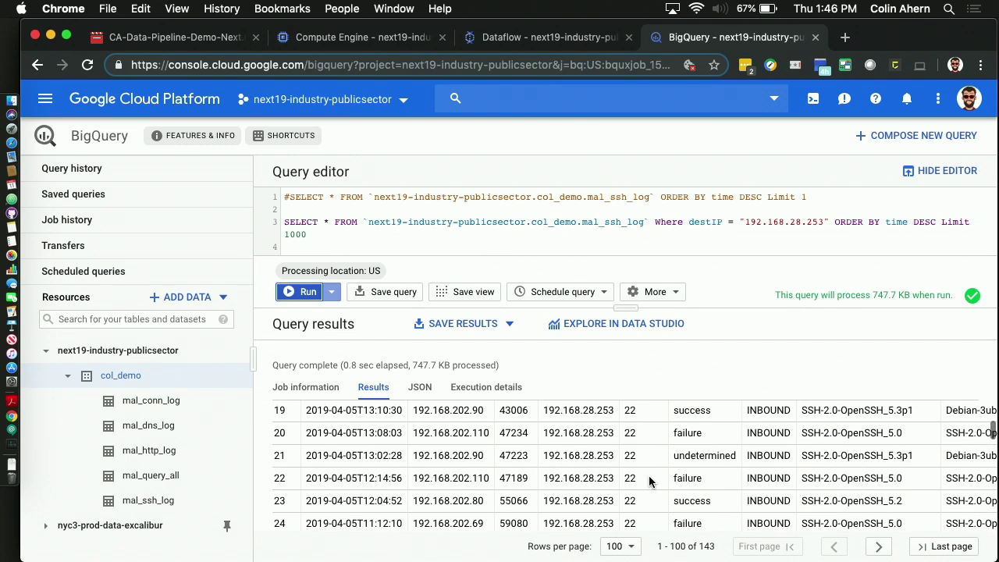
drag(411, 433, 484, 444)
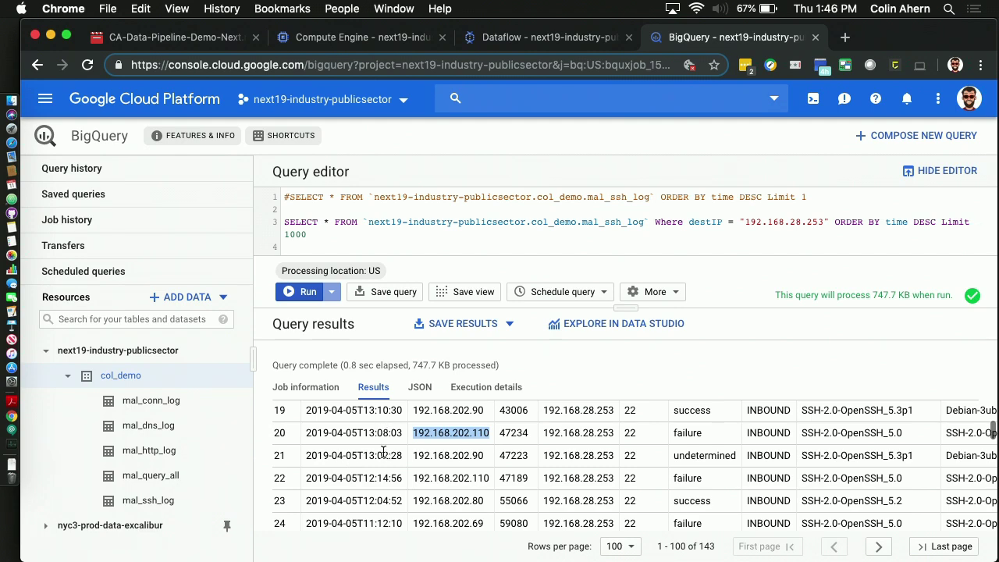
Step: Check the earlier result rows for further login attempts from source IP 192.168.202.110, marking the one in row 12
scroll(390, 443, up, 2)
scroll(389, 440, up, 3)
scroll(389, 440, down, 3)
scroll(390, 440, up, 2)
scroll(389, 440, down, 1)
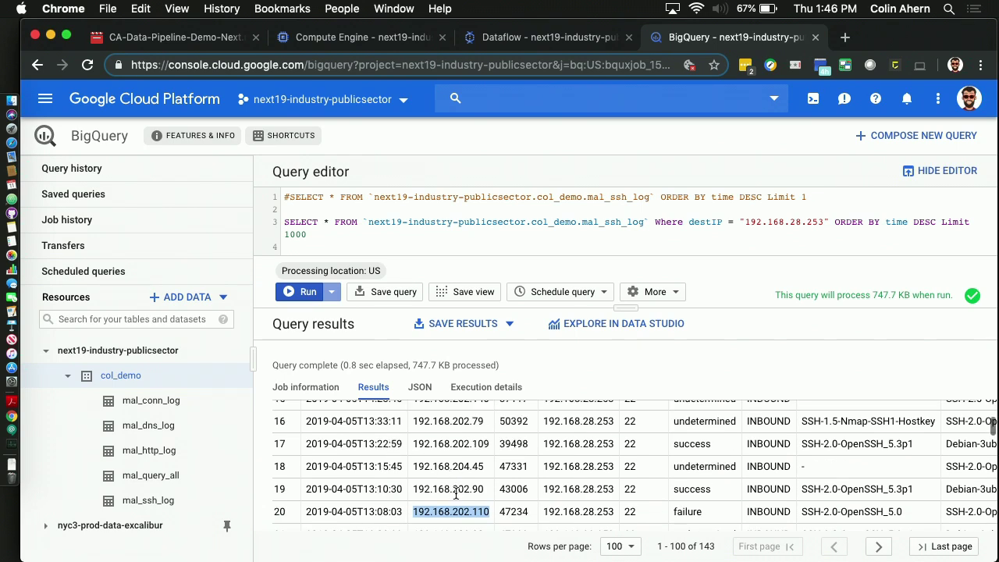
scroll(656, 476, up, 2)
scroll(599, 457, up, 3)
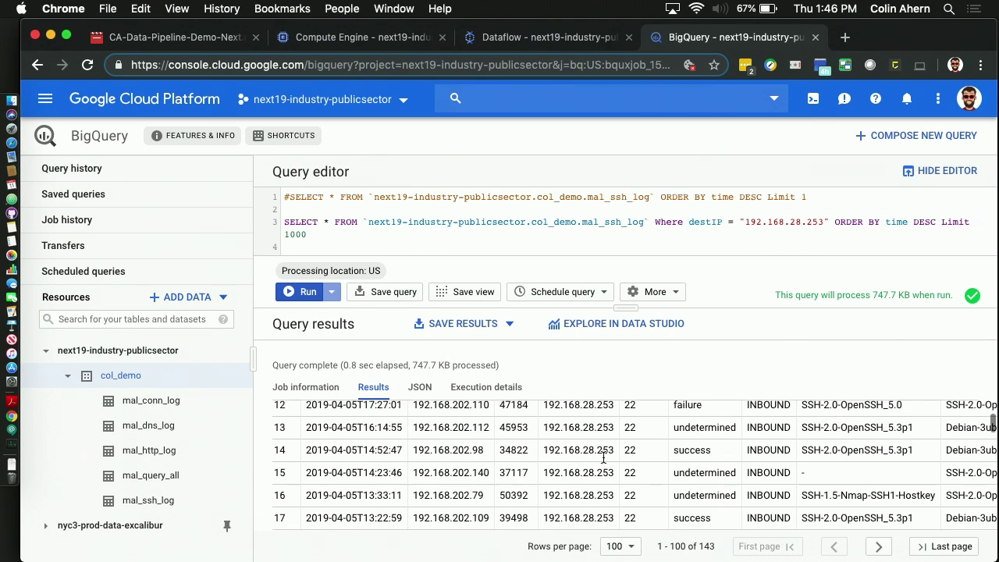
scroll(554, 462, up, 1)
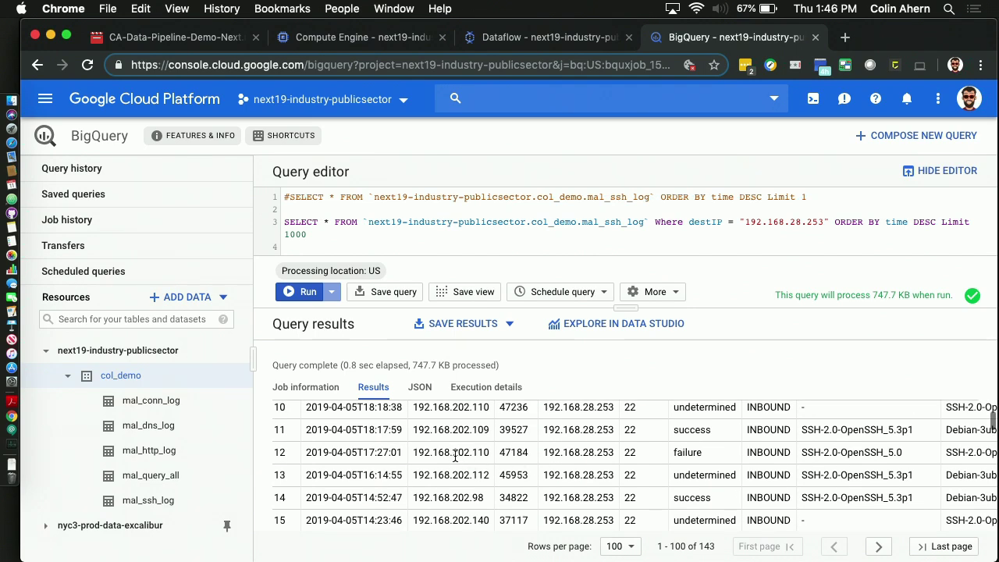
drag(452, 452, 540, 453)
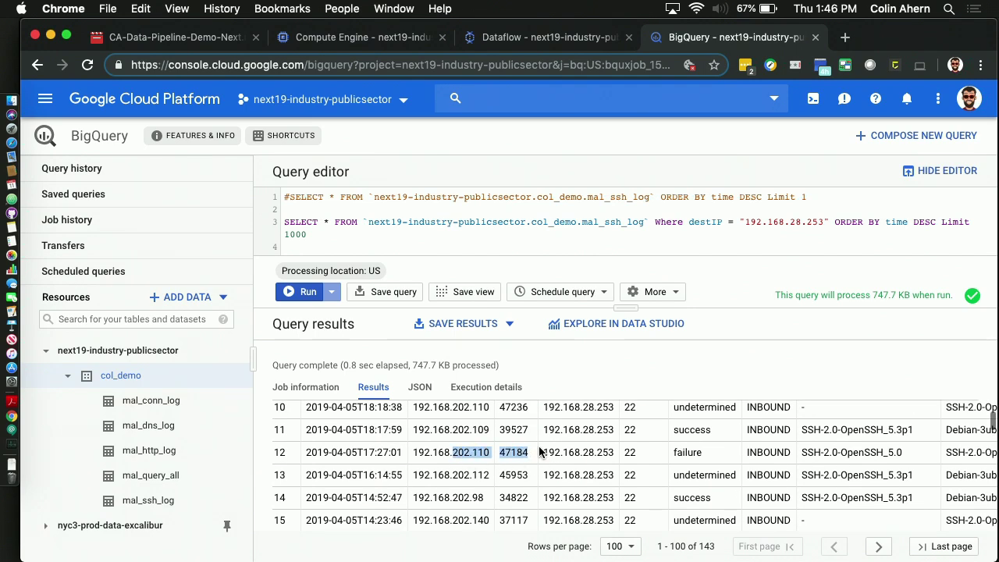
Step: Examine the destination and source IPs of the row 12 login attempt, marking the end of its source IP
double_click(606, 450)
click(459, 467)
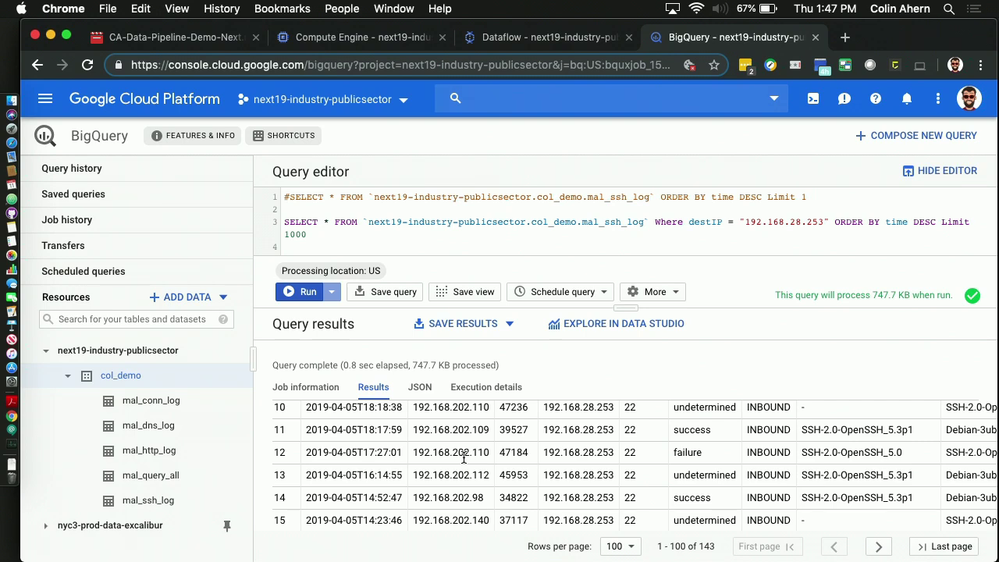
drag(459, 453, 488, 451)
scroll(487, 451, up, 2)
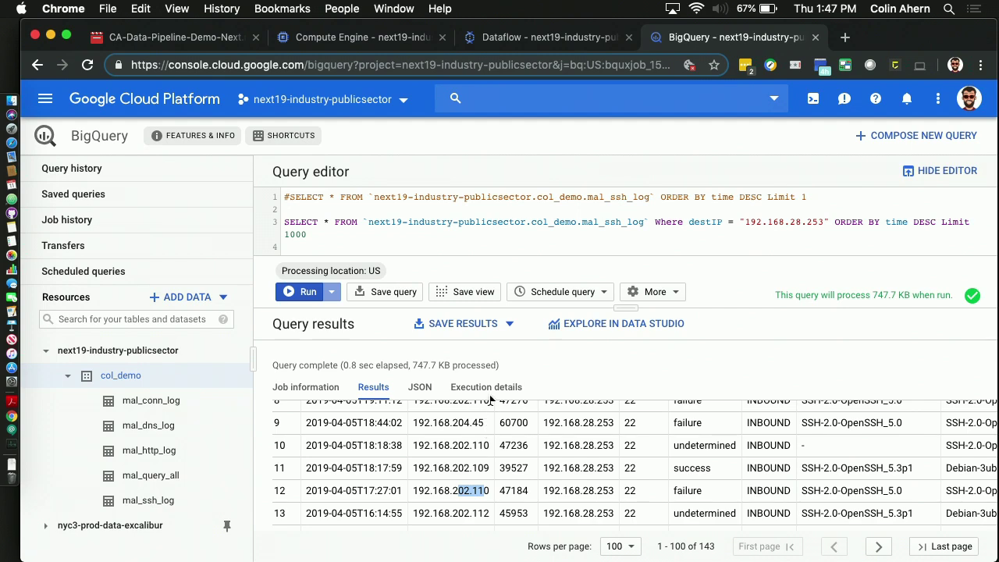
Step: Comment out the destIP query, then uncomment and run the mal_ssh_log query for srcIP "192.168.202.110" with auth_success != "success"
click(286, 223)
text(#)
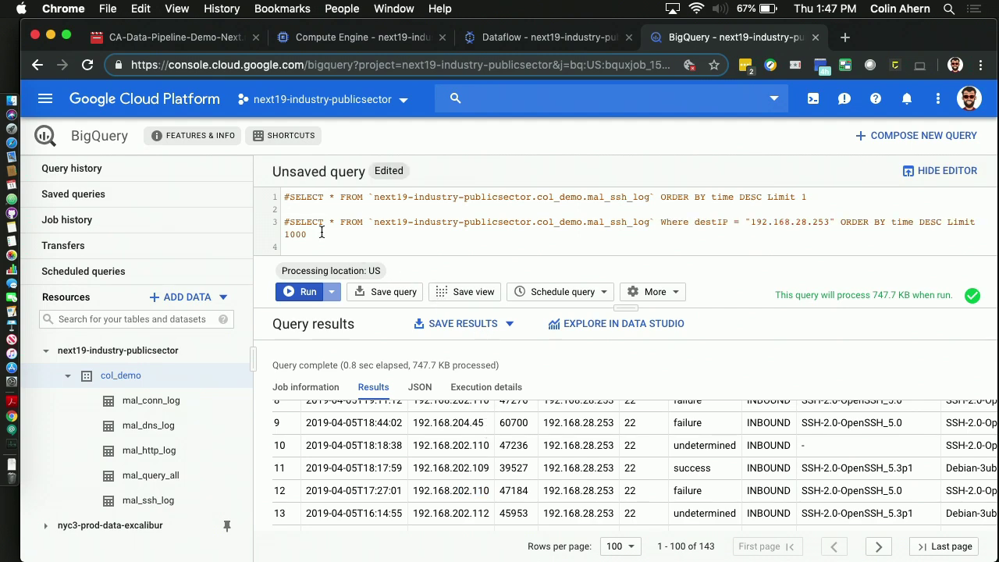
key(super+v)
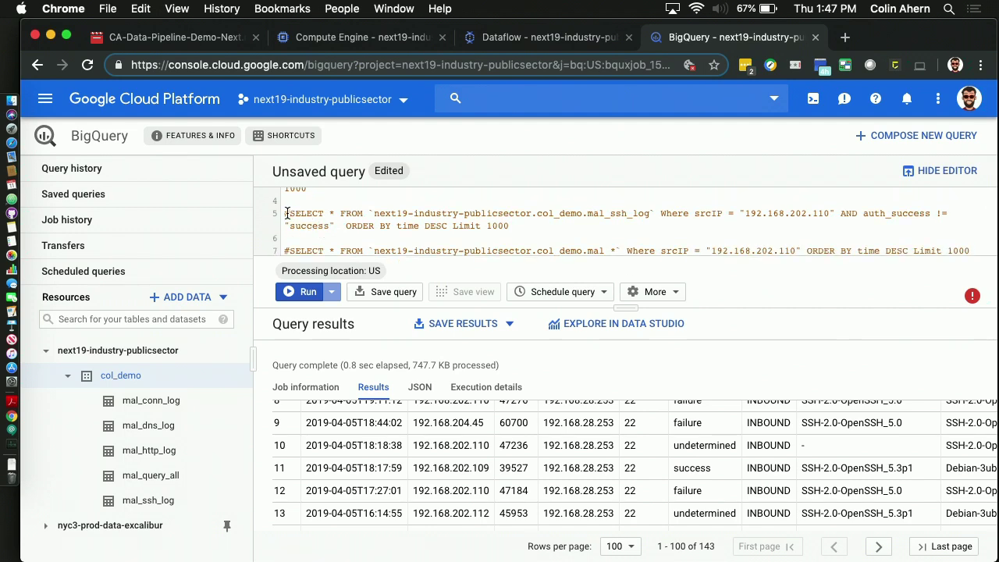
click(287, 213)
key(BackSpace)
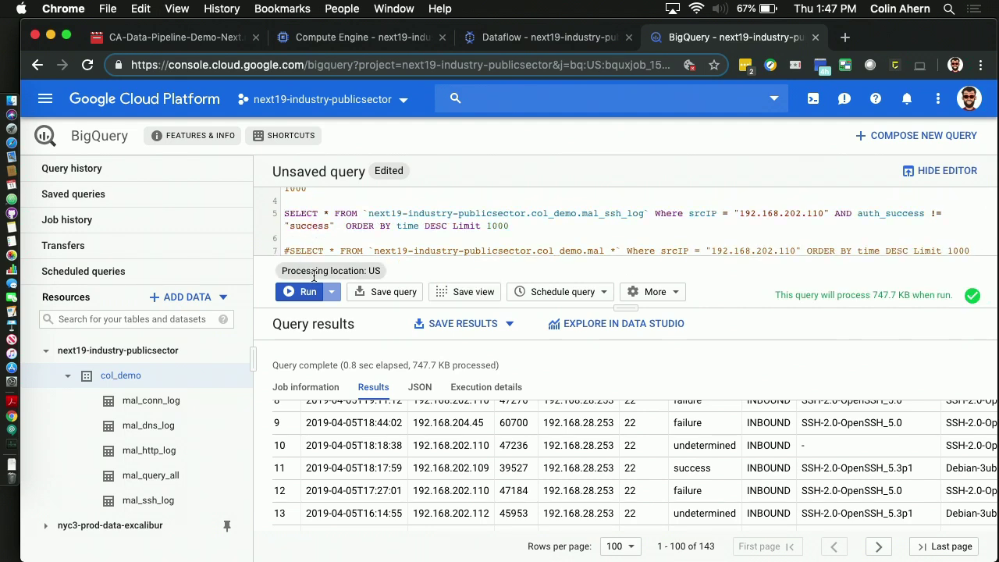
click(301, 291)
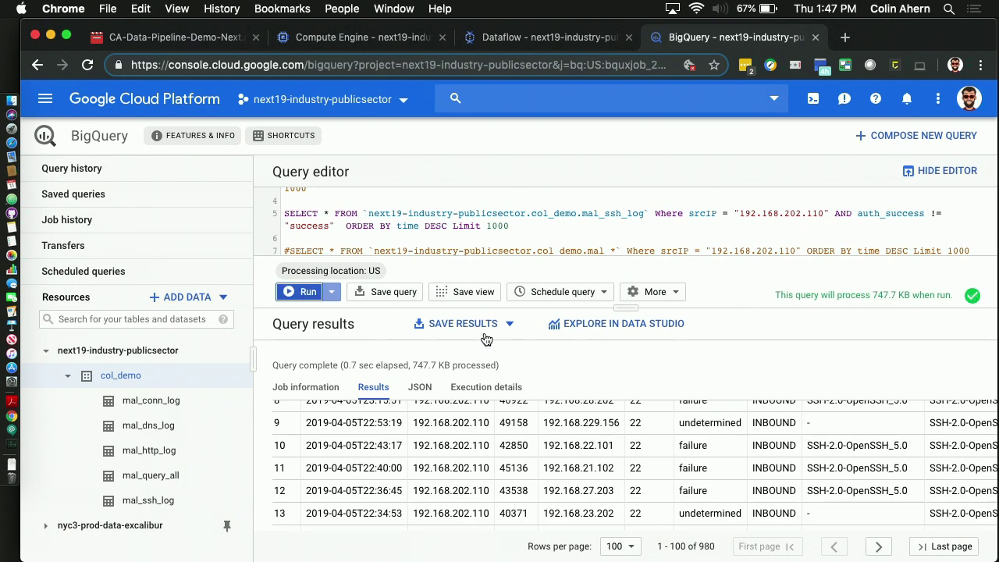
Step: Review the destination IPs and authentication outcomes of the unsuccessful SSH attempts from the first row through row 18
scroll(550, 465, up, 5)
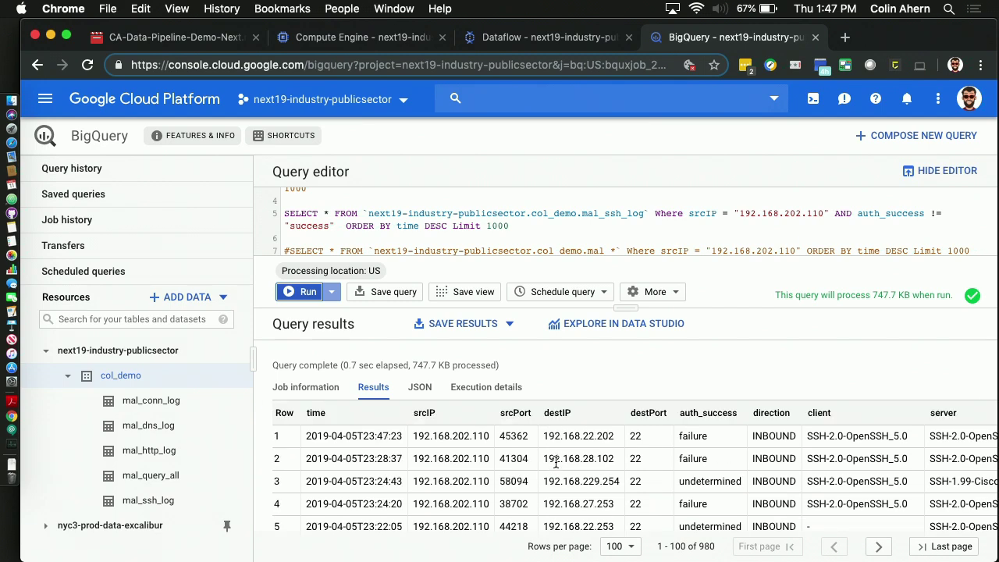
scroll(636, 474, down, 2)
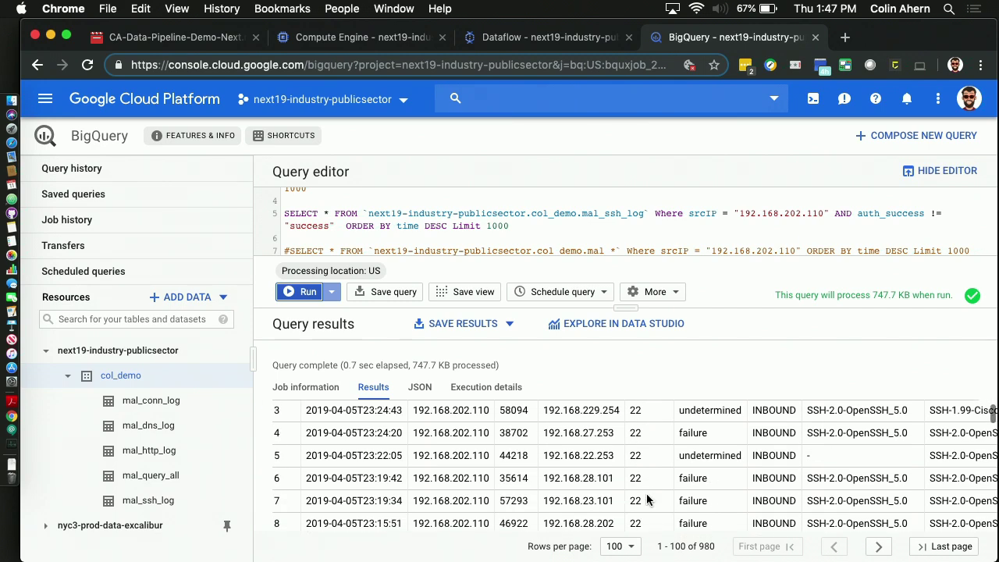
scroll(646, 493, down, 6)
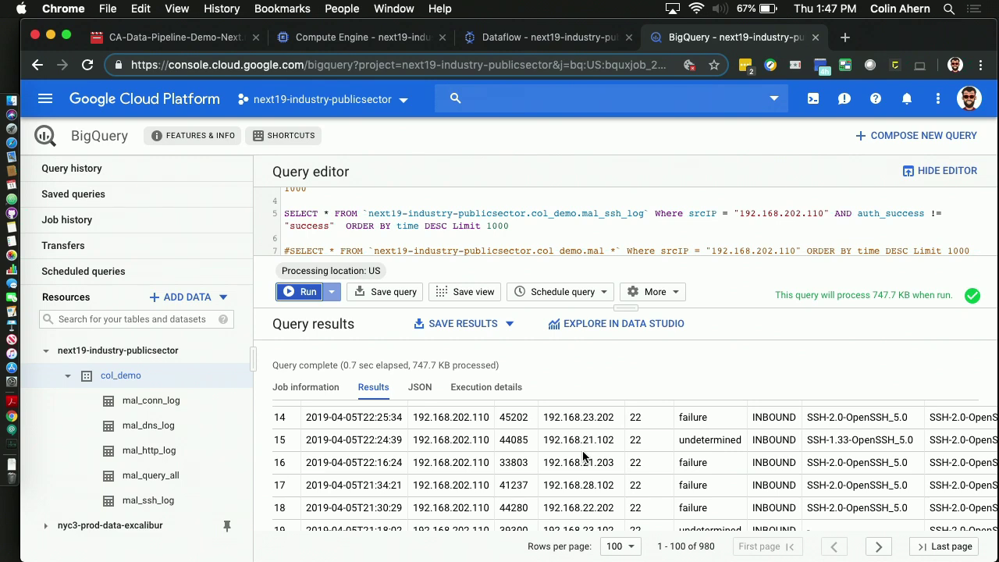
Step: Comment out the auth_success query, then uncomment and run the query across all mal_* tables for srcIP "192.168.202.110"
click(286, 213)
text(#)
scroll(323, 220, down, 2)
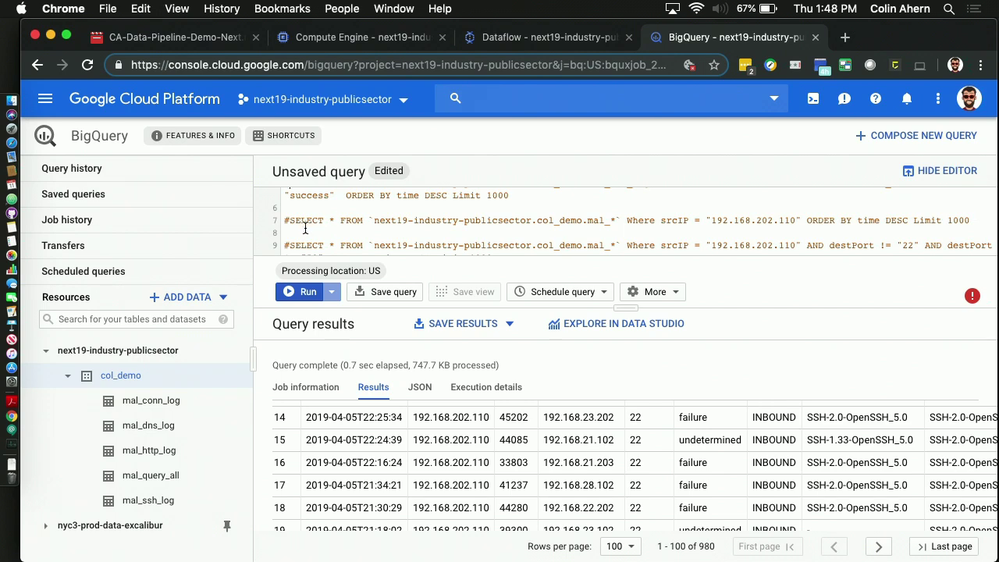
scroll(305, 228, up, 1)
scroll(312, 226, down, 1)
key(super+slash)
key(super+Return)
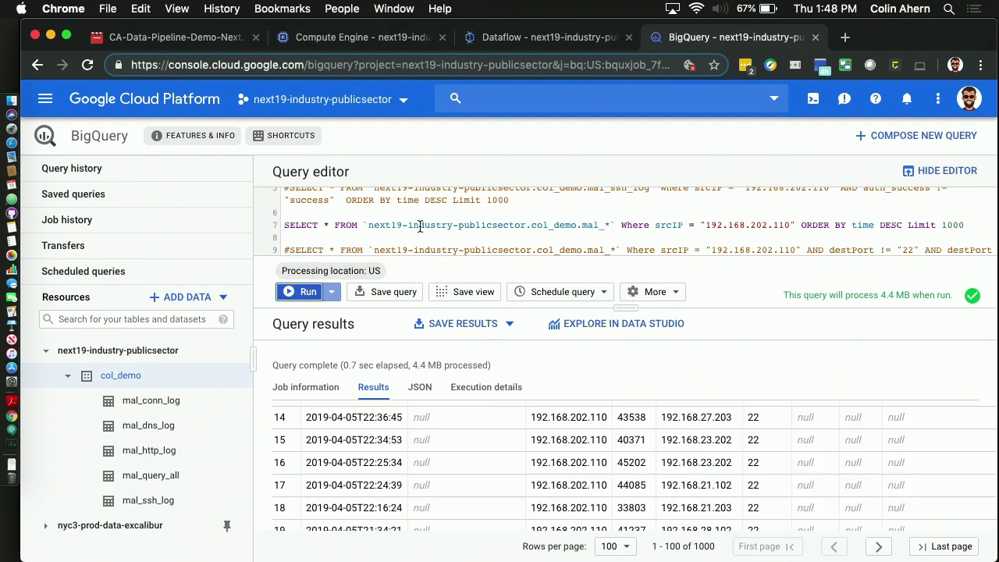
Step: Review the source IP's activity across all log tables, marking destination port 53 in row 9
scroll(528, 431, up, 3)
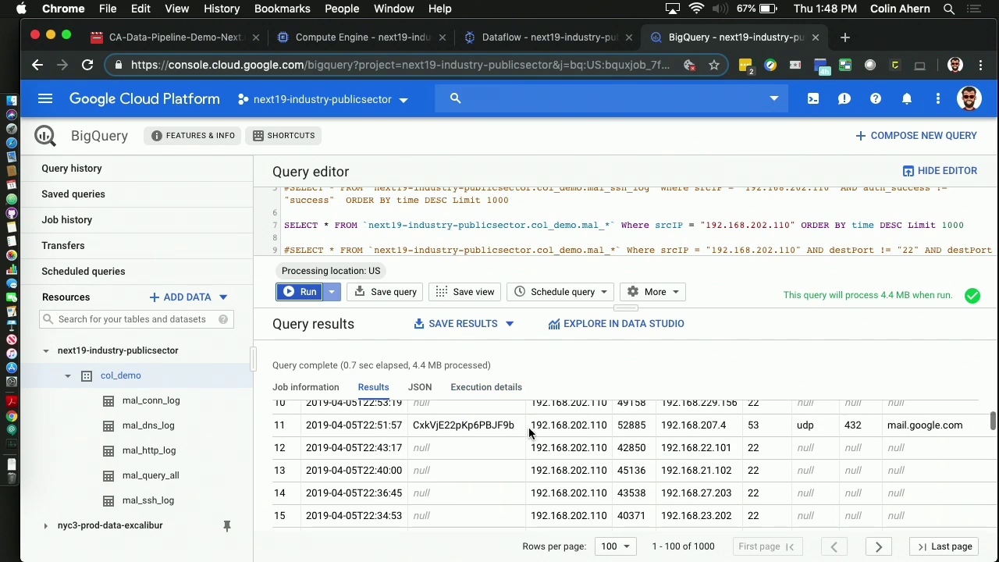
scroll(652, 419, up, 2)
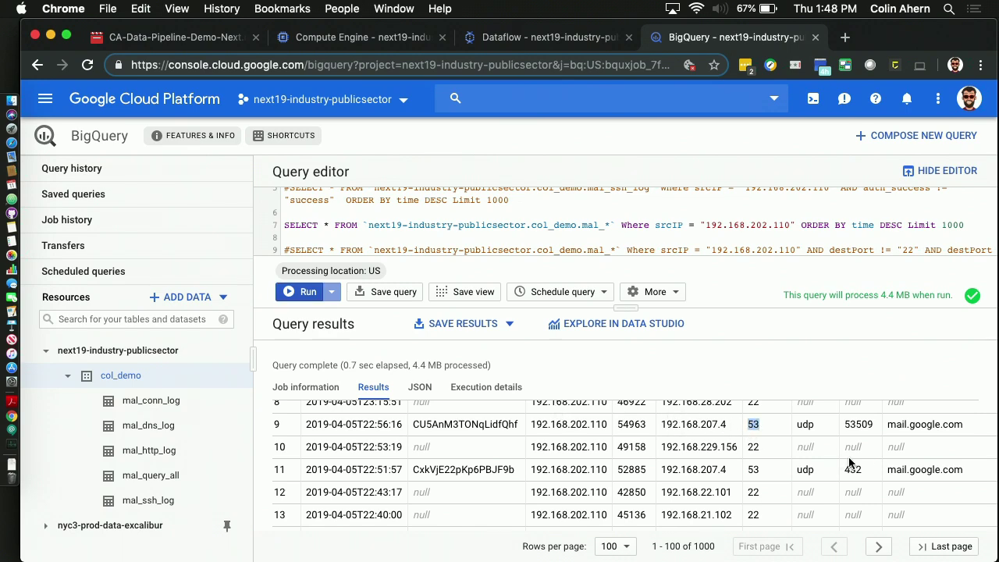
scroll(883, 459, up, 5)
scroll(883, 459, down, 2)
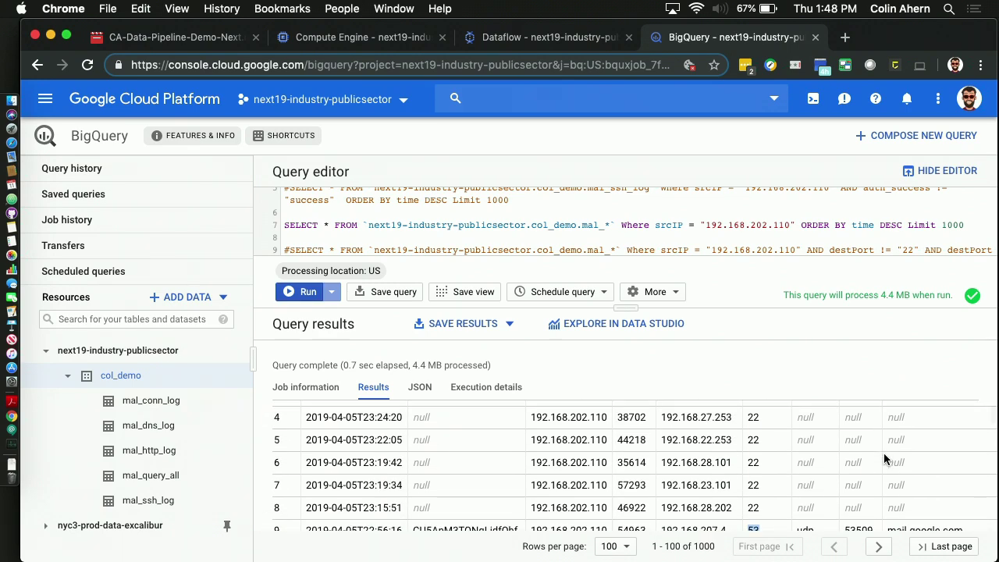
scroll(883, 459, down, 2)
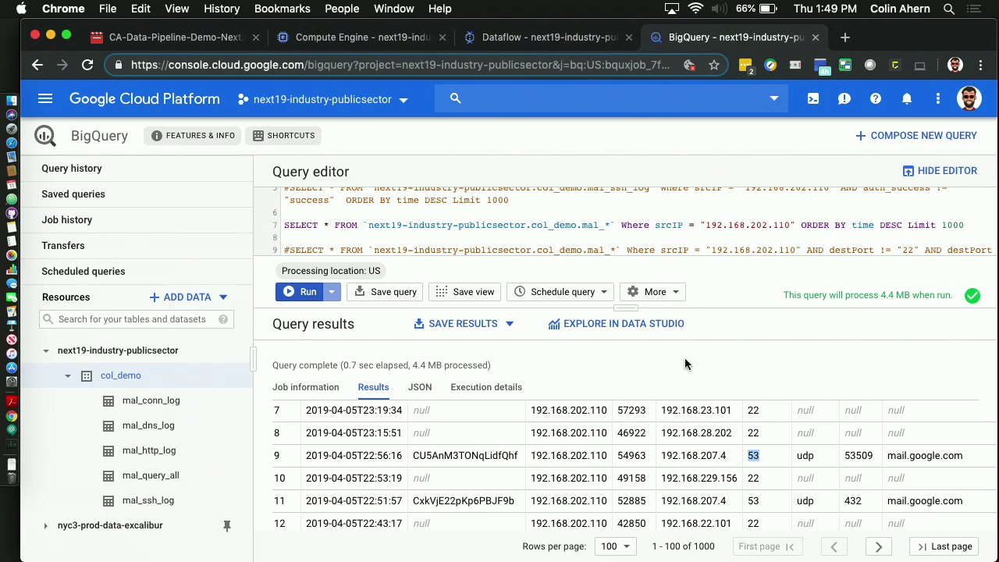
Step: Comment out the general mal_* query, then uncomment and run the one for srcIP "192.168.202.110" excluding destPort "22" and "53"
click(288, 226)
text(#)
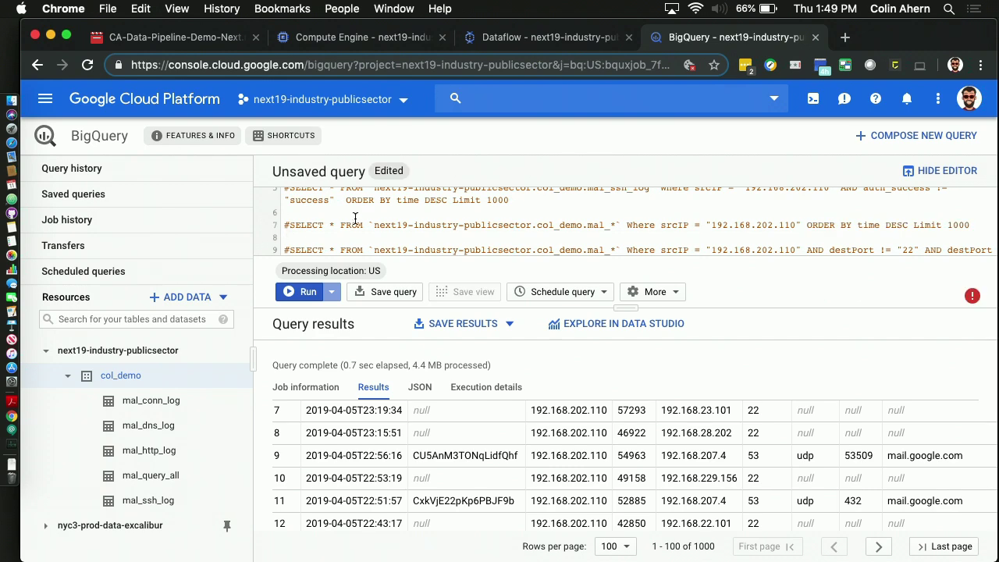
scroll(778, 242, down, 2)
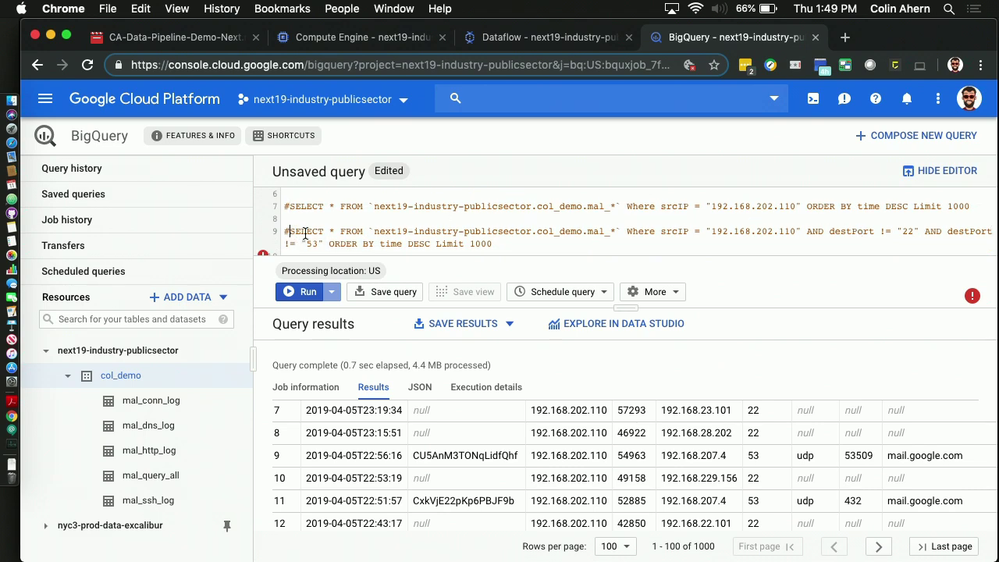
key(BackSpace)
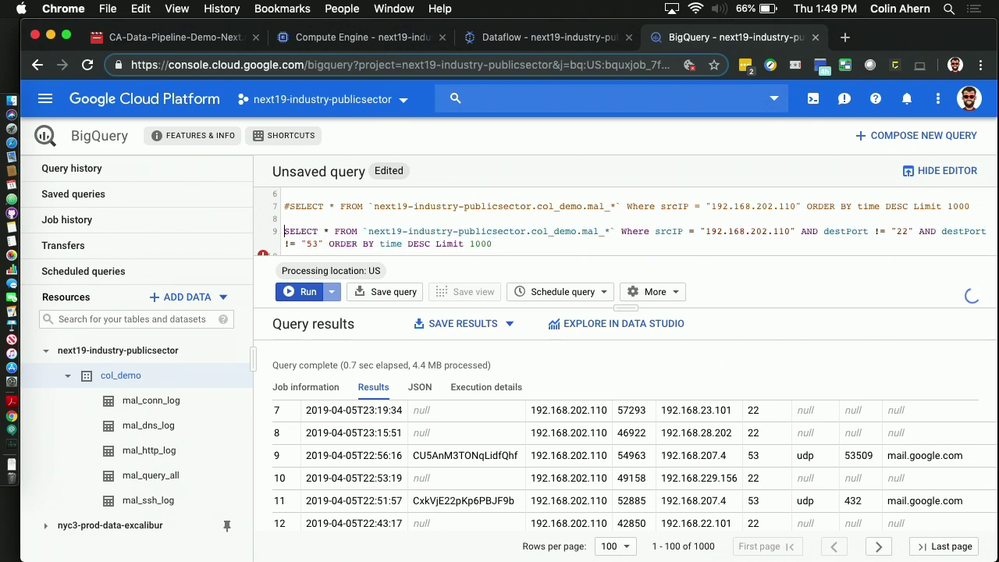
click(293, 301)
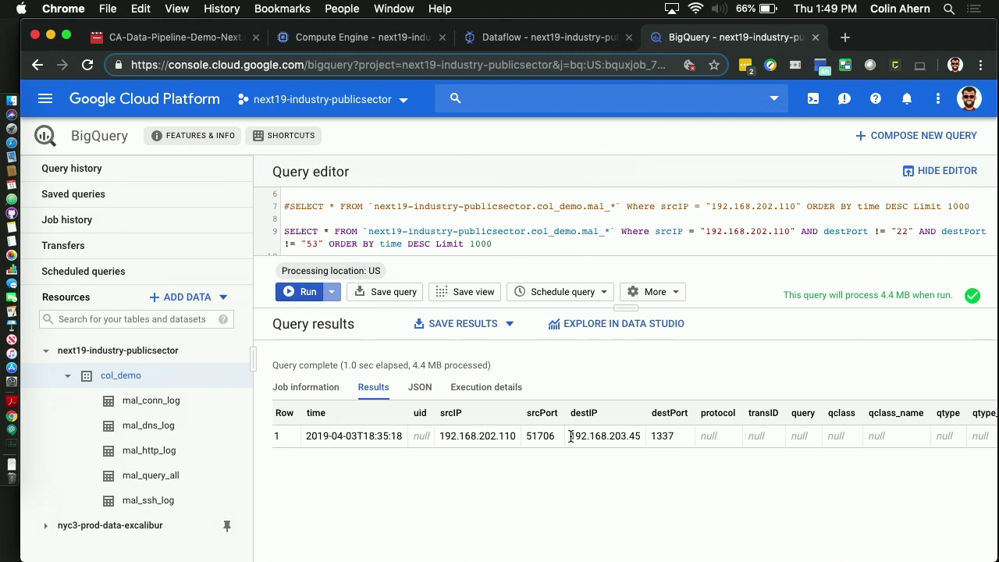
Step: Examine the destination IP of the returned record, marking its value temporarily
drag(570, 438, 635, 435)
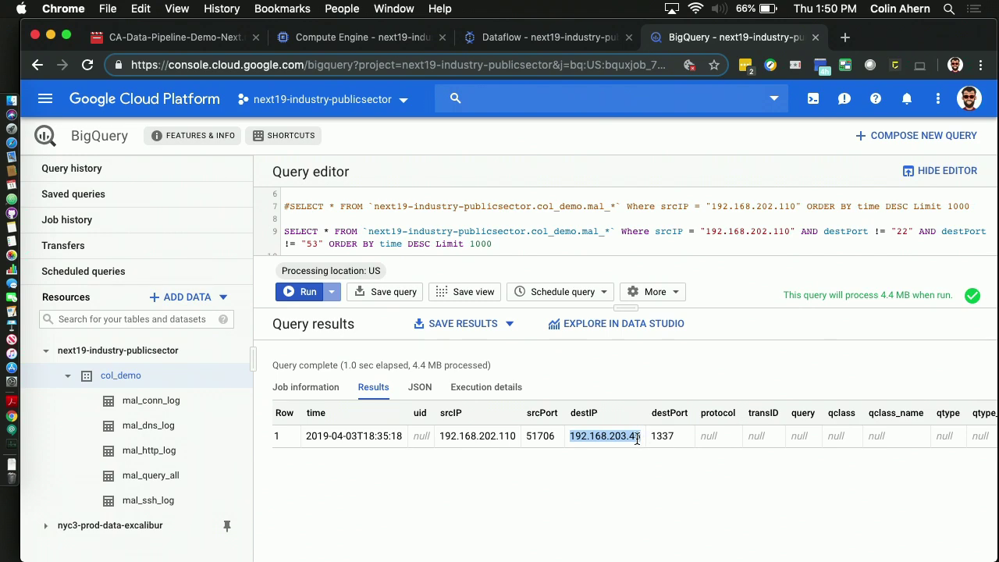
click(637, 439)
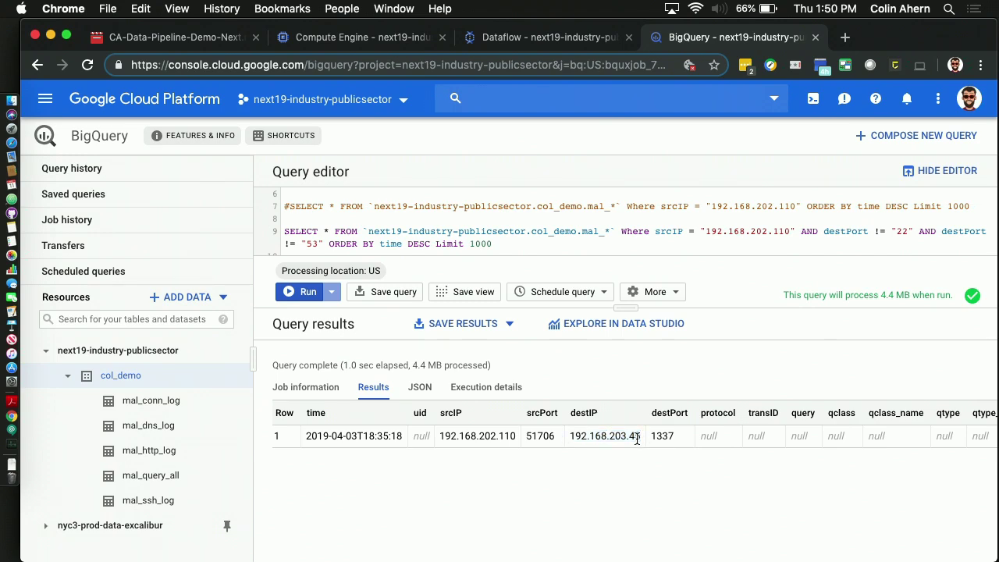